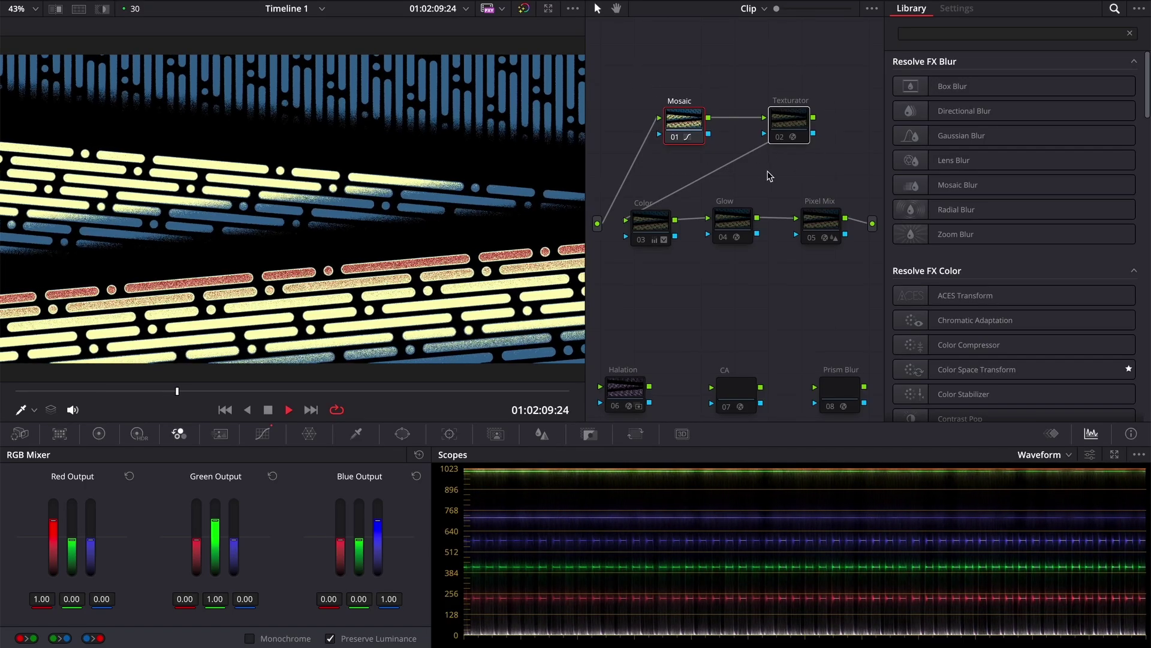
Step: Make the Mosaic node monochrome in the RGB Mixer and apply the Mosaic Blur effect to it
{"action": "left_click", "coordinate": [768, 172]}
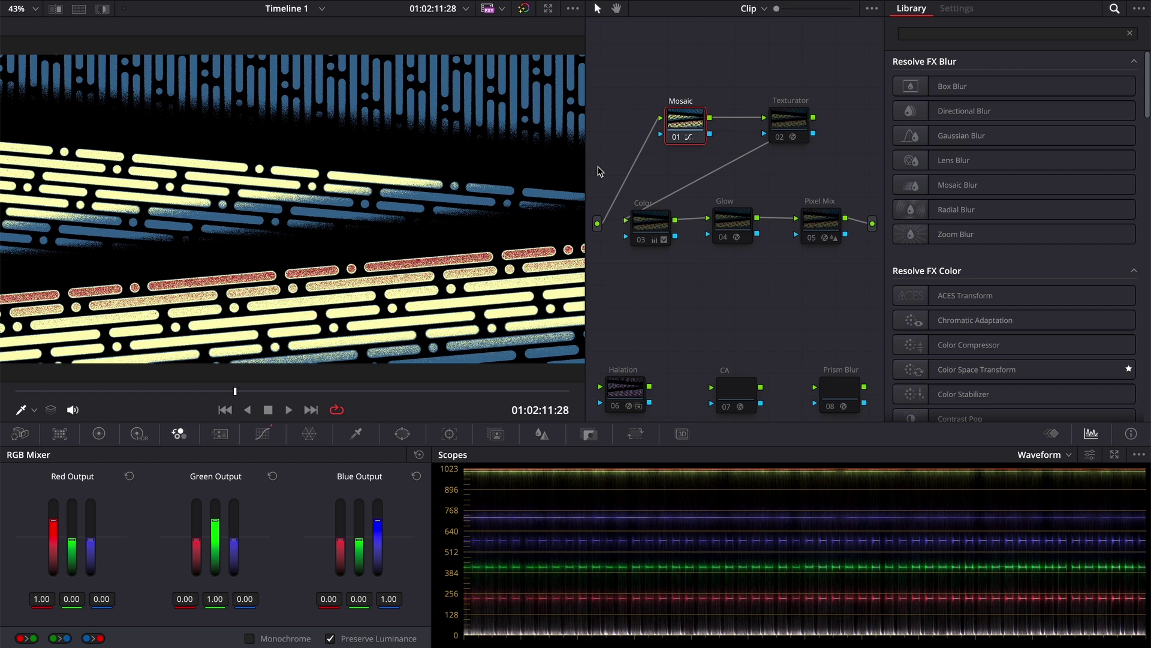
{"action": "left_click", "coordinate": [268, 642]}
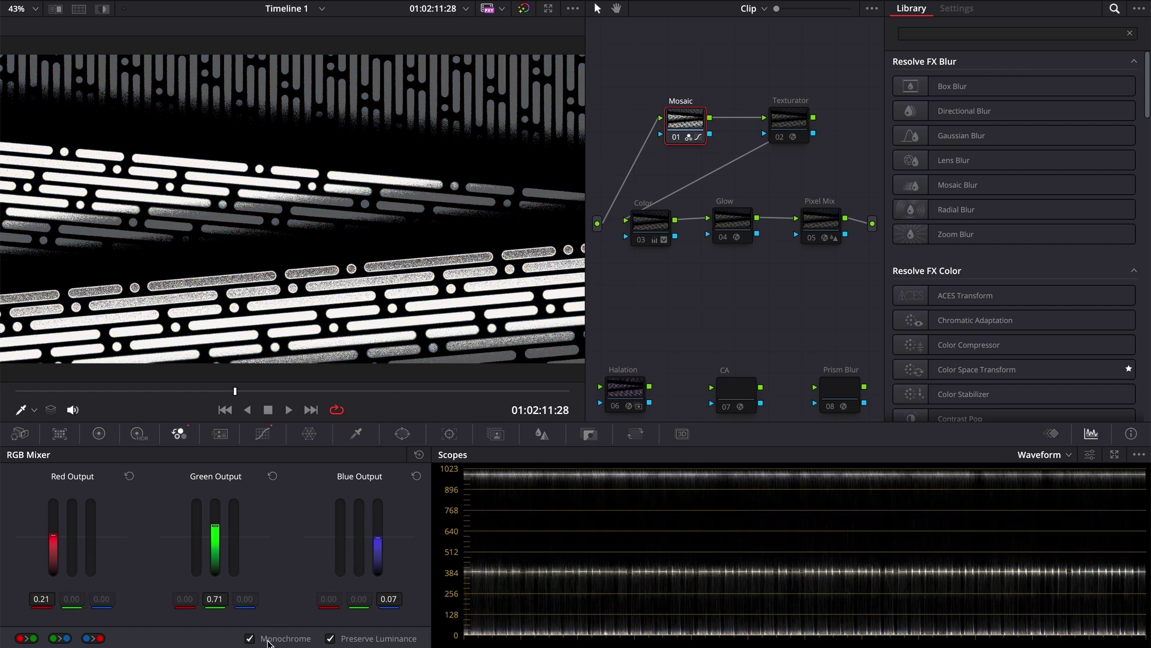
{"action": "left_click_drag", "start_coordinate": [915, 185], "coordinate": [686, 120]}
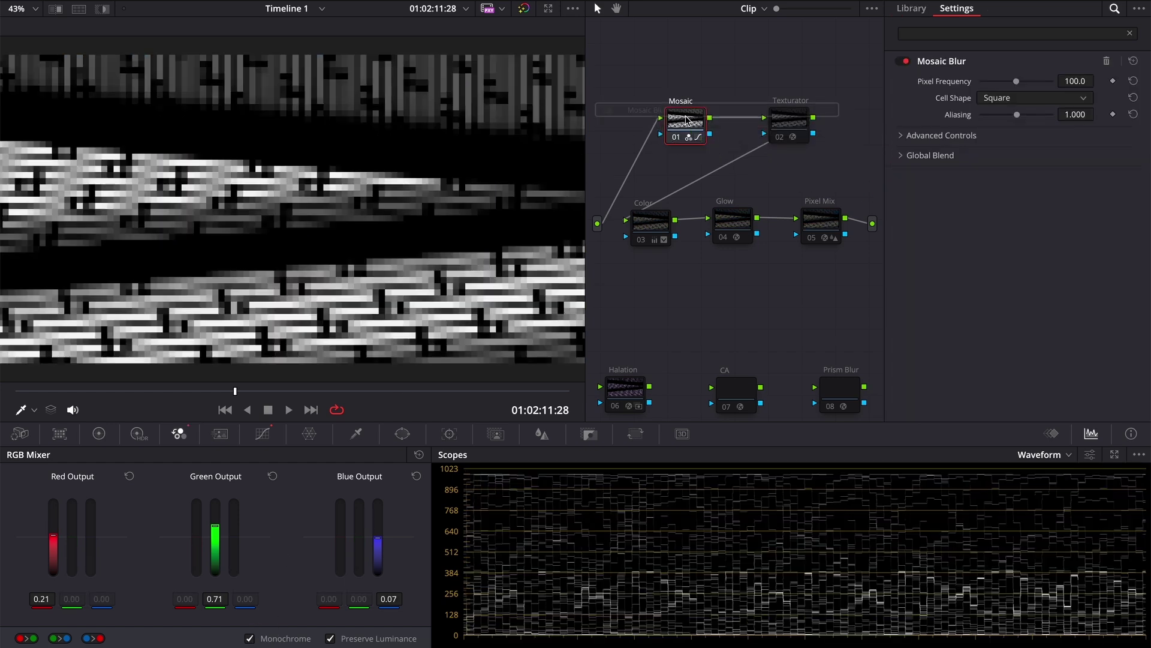
Step: Try different pixel frequency and aspect settings in Mosaic Blur and reset the effect
{"action": "left_click_drag", "start_coordinate": [1015, 82], "coordinate": [1043, 85]}
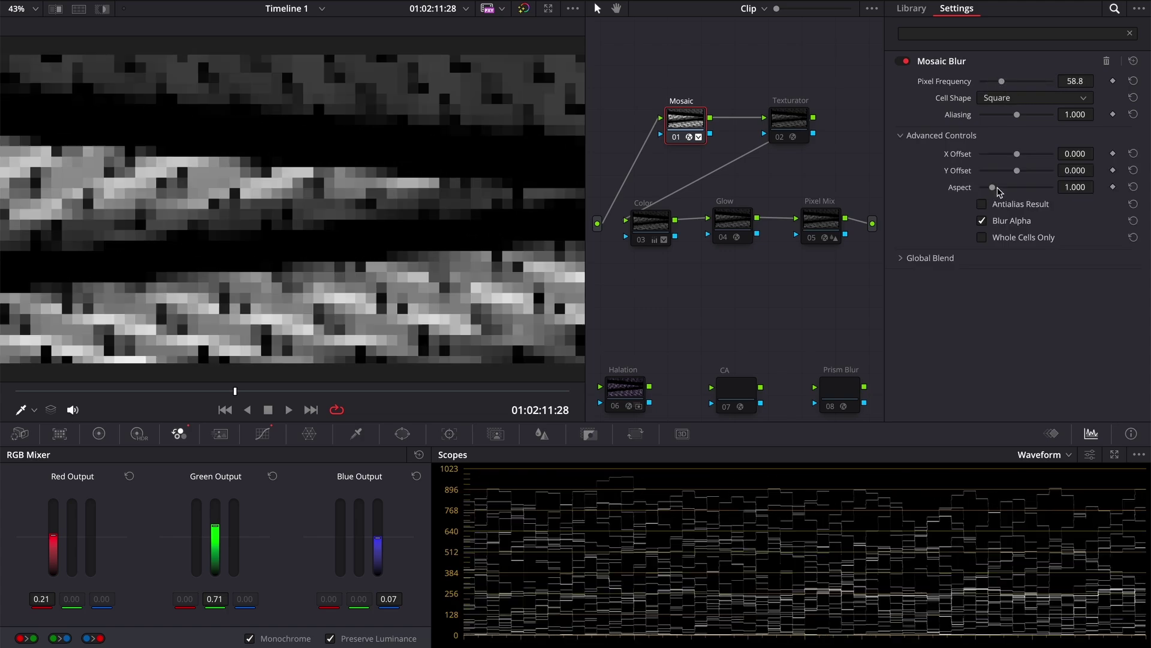
{"action": "mouse_move", "coordinate": [995, 187]}
{"action": "left_mouse_down"}
{"action": "mouse_move", "coordinate": [1054, 186]}
{"action": "mouse_move", "coordinate": [984, 191]}
{"action": "left_mouse_up"}
{"action": "left_click", "coordinate": [1133, 61]}
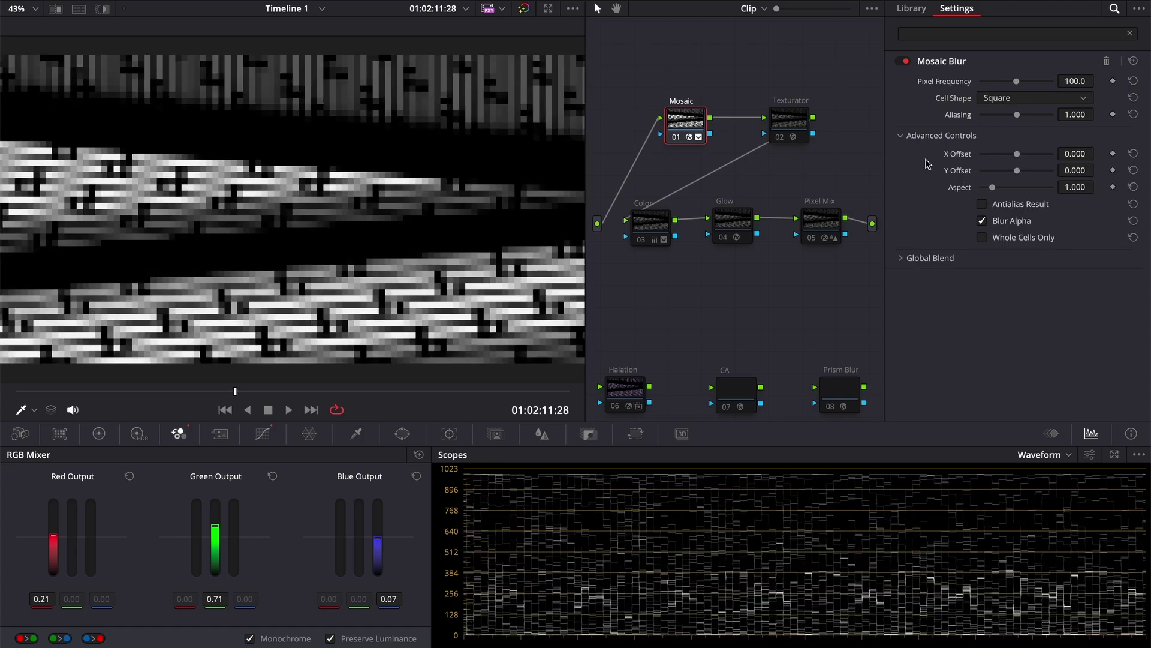
Step: Enable the Texturator node that carries the NP FX Texturator-800 DCTL
{"action": "left_click", "coordinate": [783, 138]}
{"action": "left_click_drag", "start_coordinate": [792, 131], "coordinate": [792, 127]}
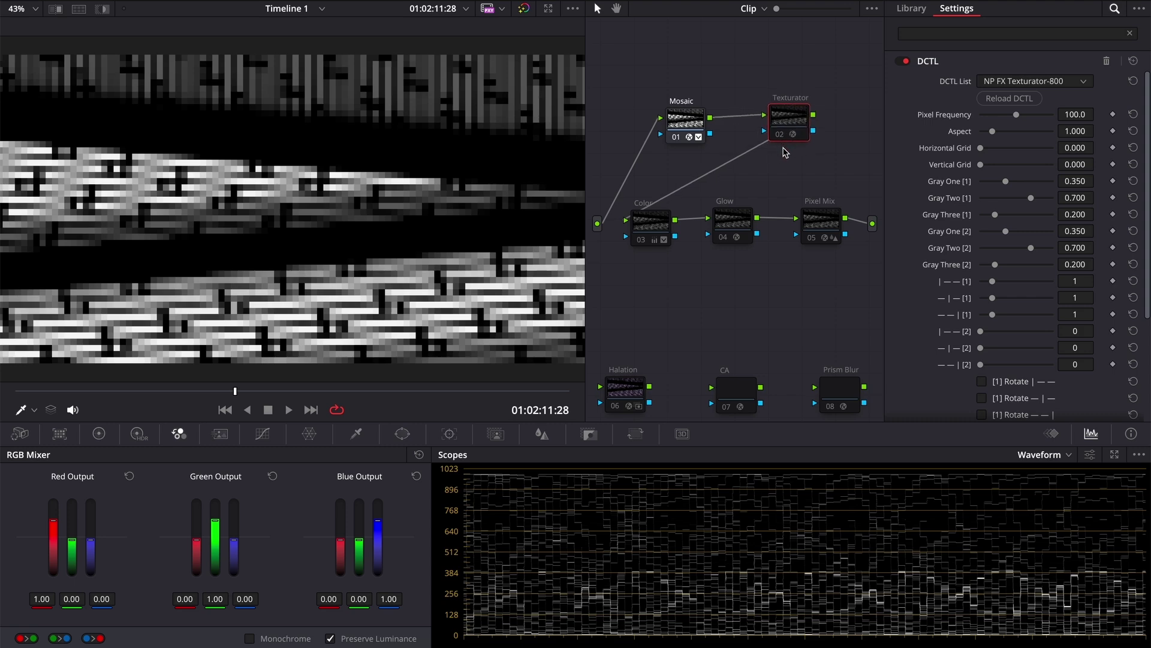
{"action": "key", "text": "ctrl+d"}
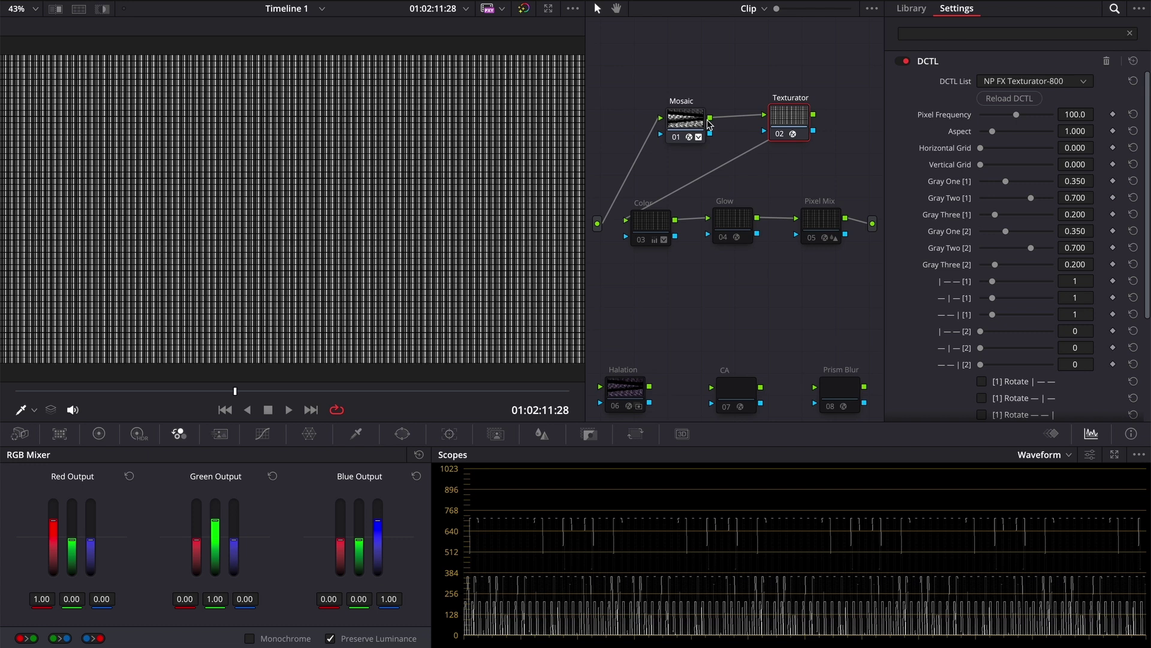
Step: Compare the pixel frequency and aspect settings of the Mosaic and Texturator nodes
{"action": "left_click", "coordinate": [708, 123]}
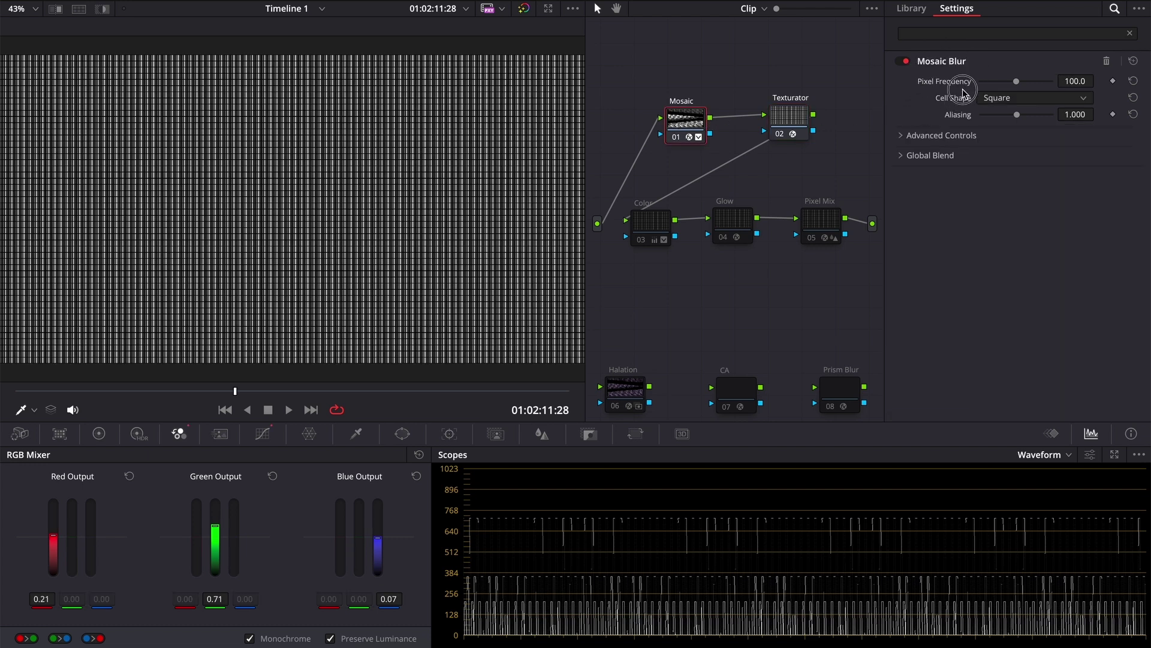
{"action": "left_click", "coordinate": [918, 136]}
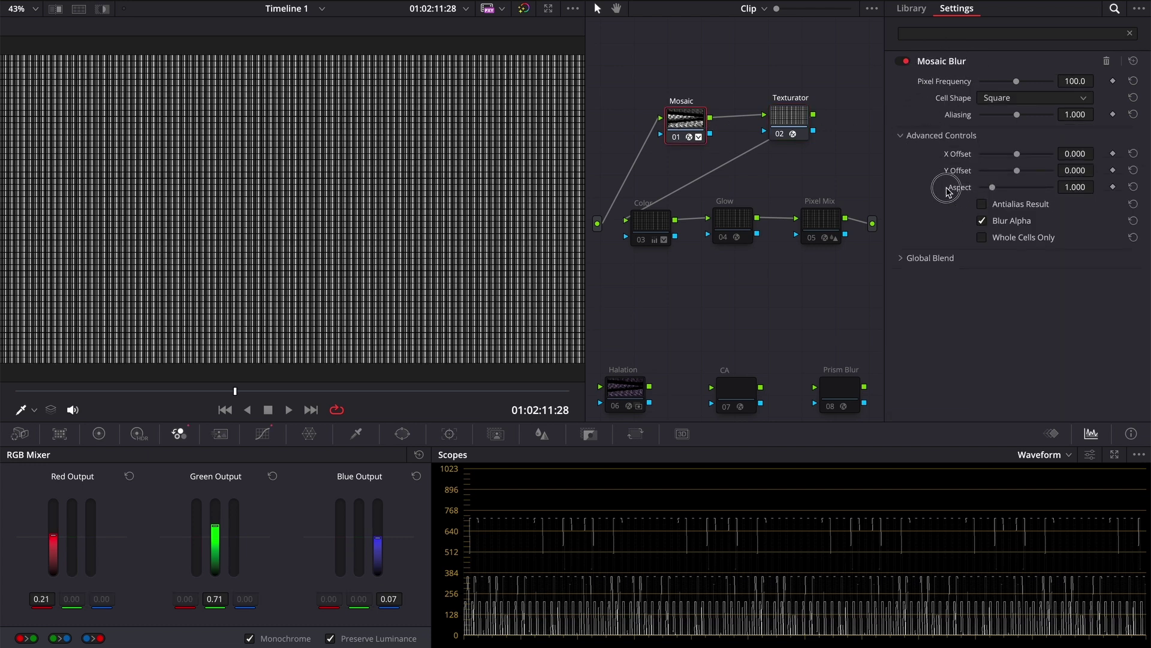
{"action": "left_click", "coordinate": [792, 133]}
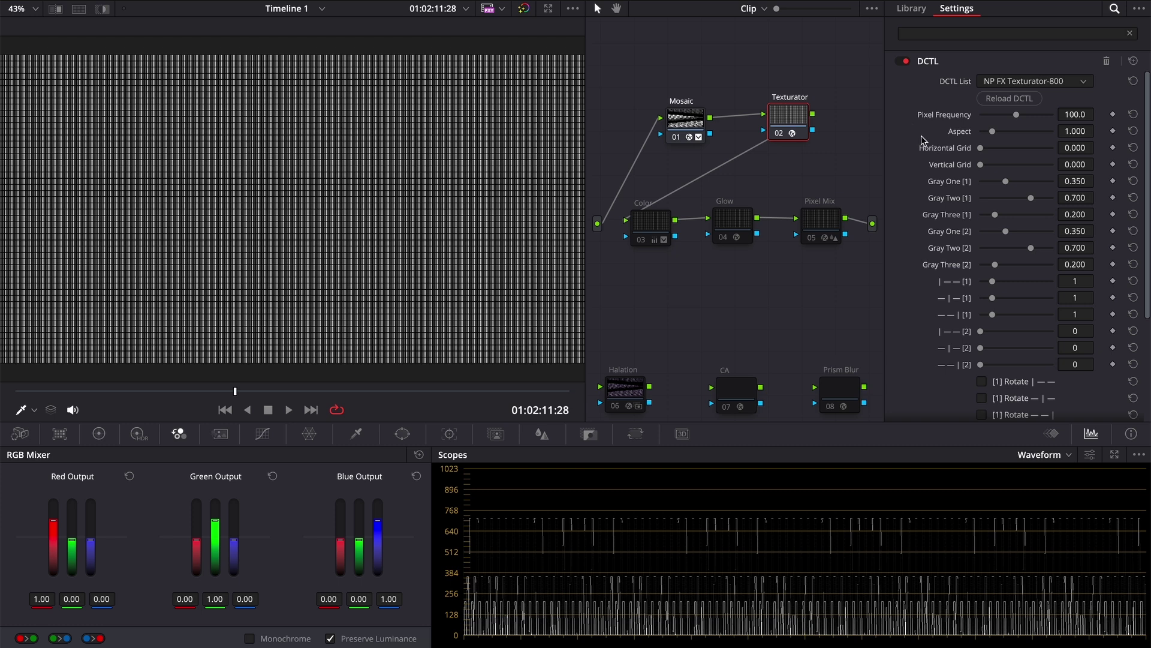
Step: Set the Texturator node's composite mode to Hard Mix and compare the pattern using the viewer wipe
{"action": "right_click", "coordinate": [785, 125]}
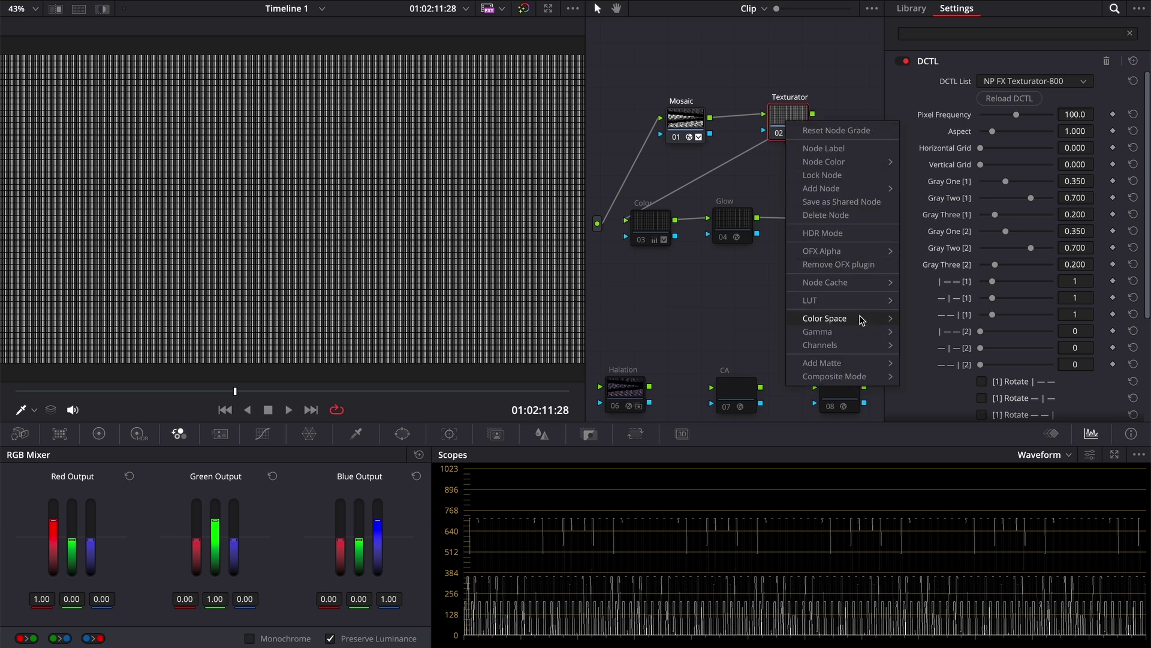
{"action": "mouse_move", "coordinate": [878, 382]}
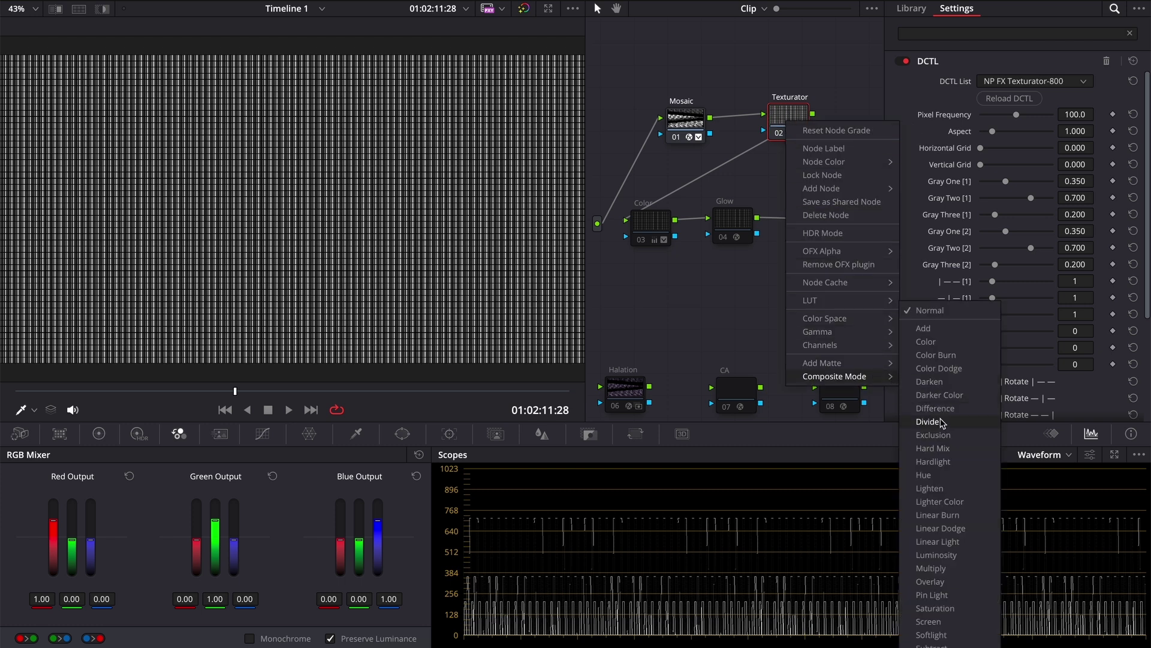
{"action": "left_click", "coordinate": [931, 449]}
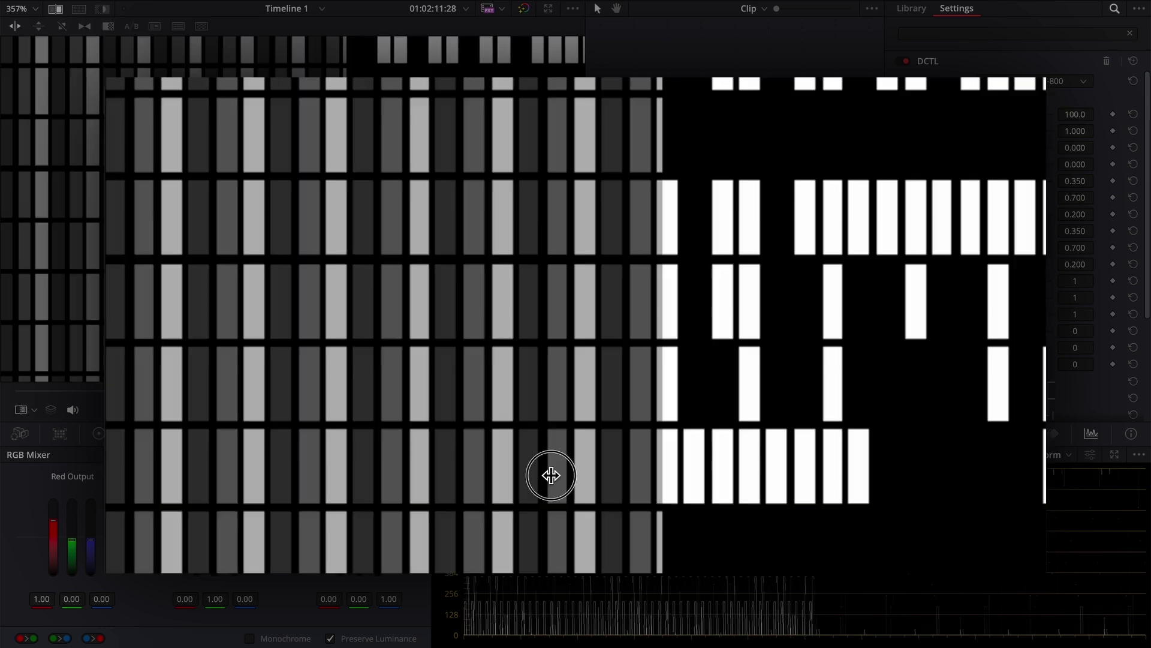
{"action": "left_click_drag", "start_coordinate": [552, 473], "coordinate": [674, 463]}
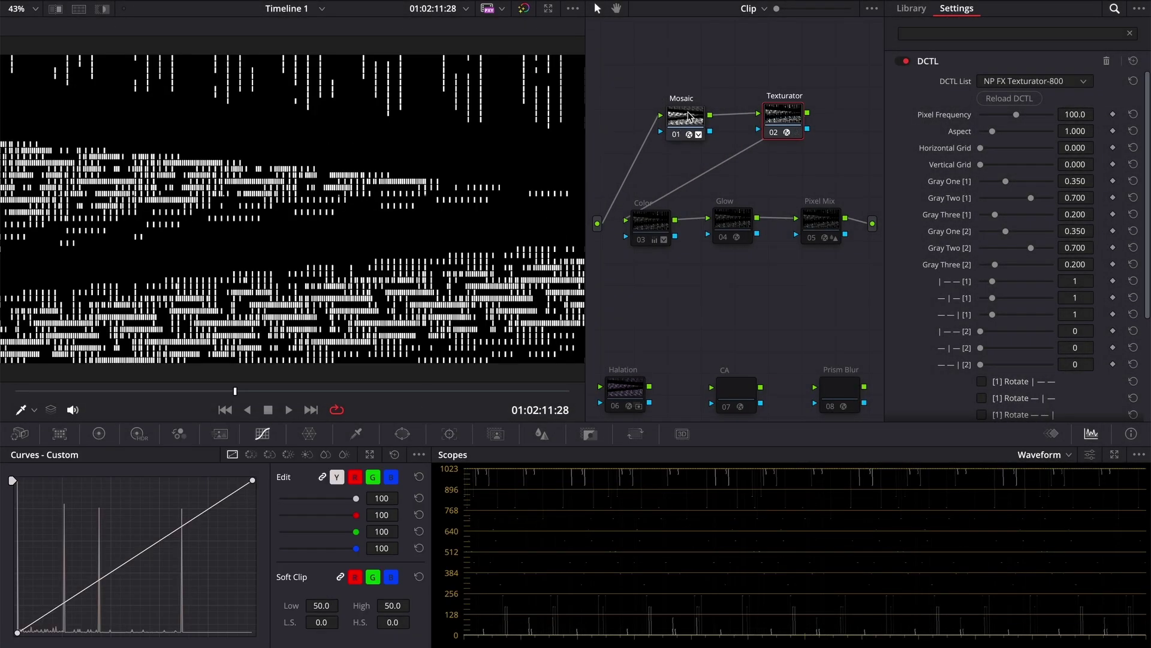
Step: Adjust the custom curve intensity on the Mosaic node and test the blur radius on the Texturator node
{"action": "left_click", "coordinate": [689, 116]}
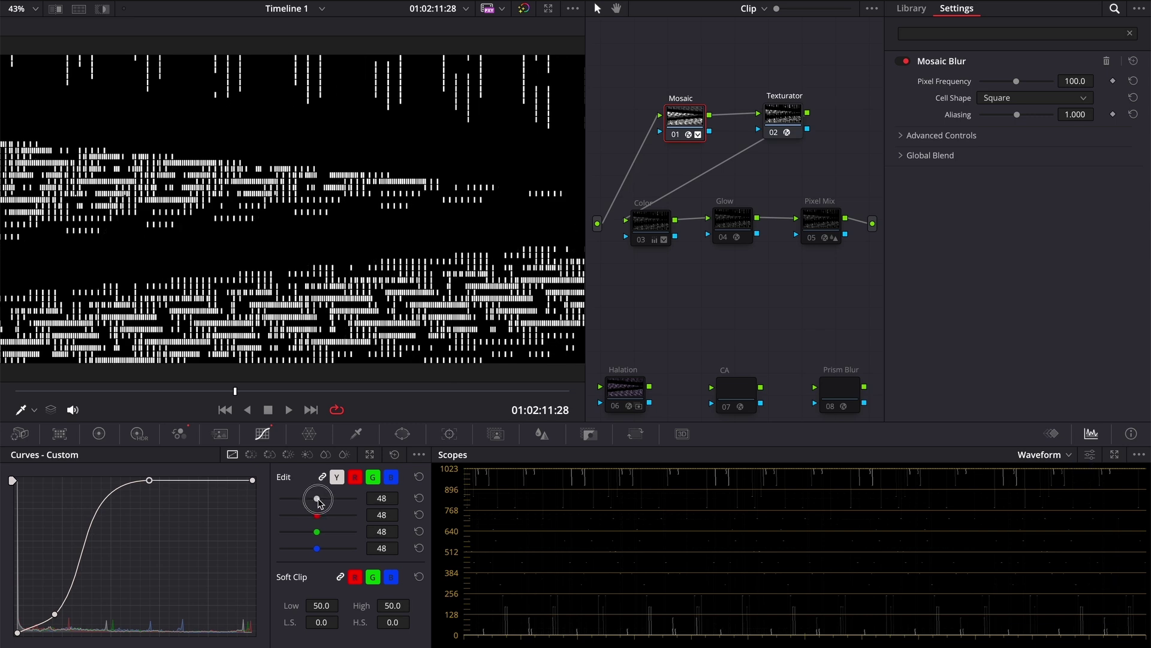
{"action": "left_click_drag", "start_coordinate": [317, 498], "coordinate": [413, 491]}
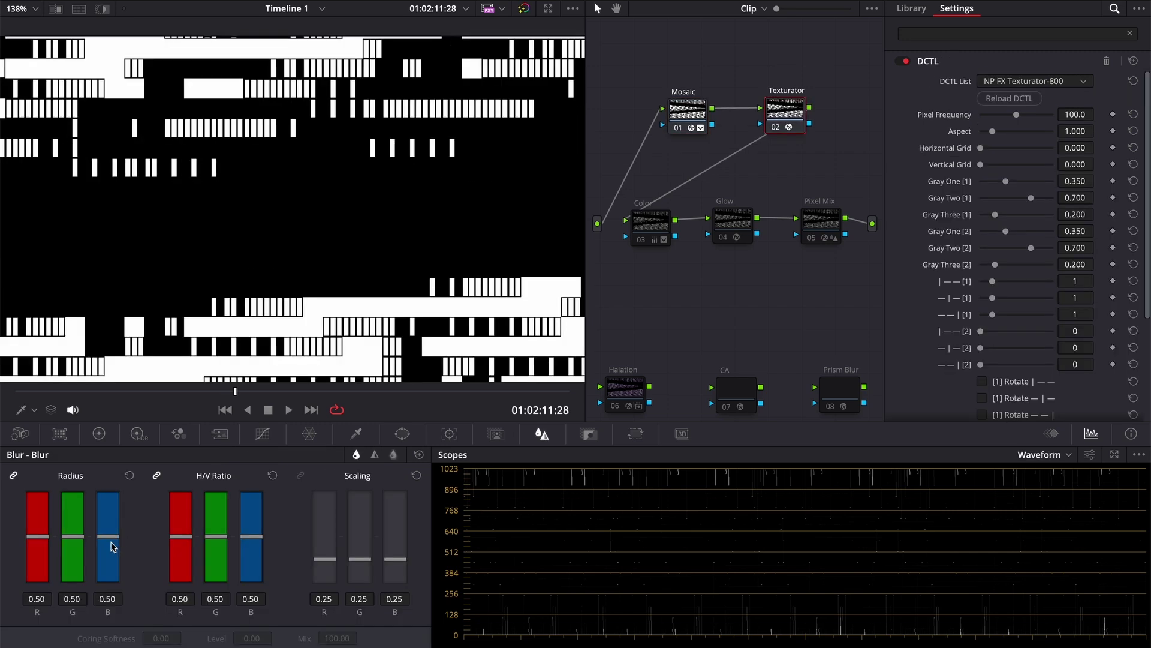
{"action": "mouse_move", "coordinate": [111, 539]}
{"action": "left_mouse_down"}
{"action": "mouse_move", "coordinate": [115, 565]}
{"action": "mouse_move", "coordinate": [115, 523]}
{"action": "left_mouse_up"}
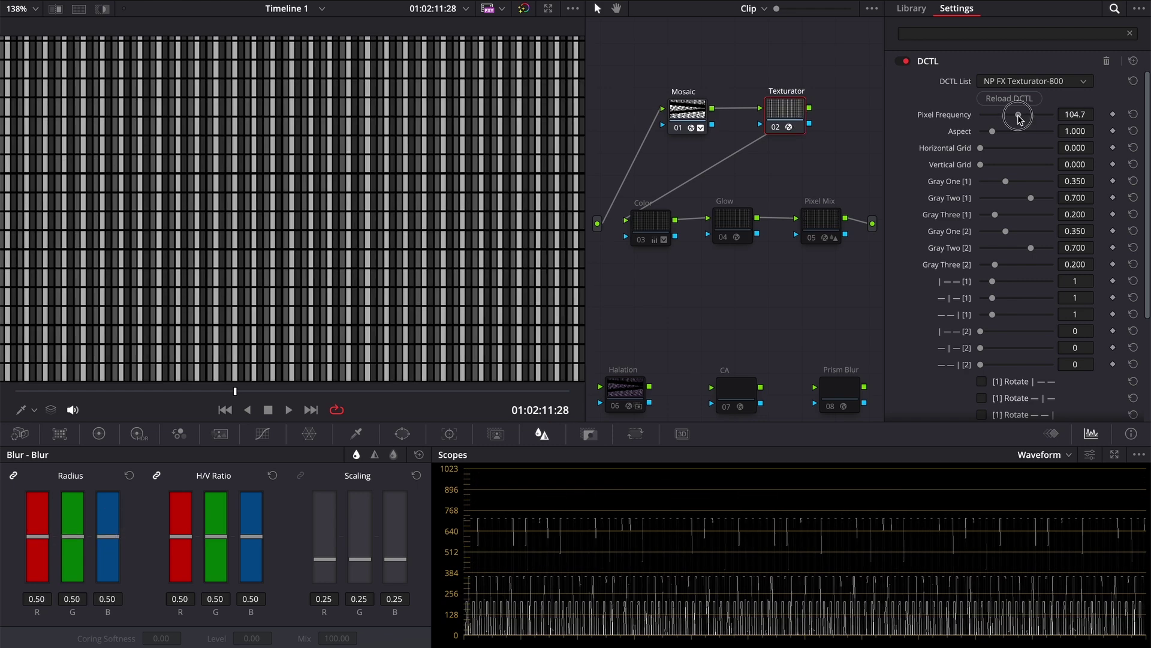
{"action": "mouse_move", "coordinate": [1019, 115]}
{"action": "left_mouse_down"}
{"action": "mouse_move", "coordinate": [987, 117]}
{"action": "mouse_move", "coordinate": [1016, 114]}
{"action": "left_mouse_up"}
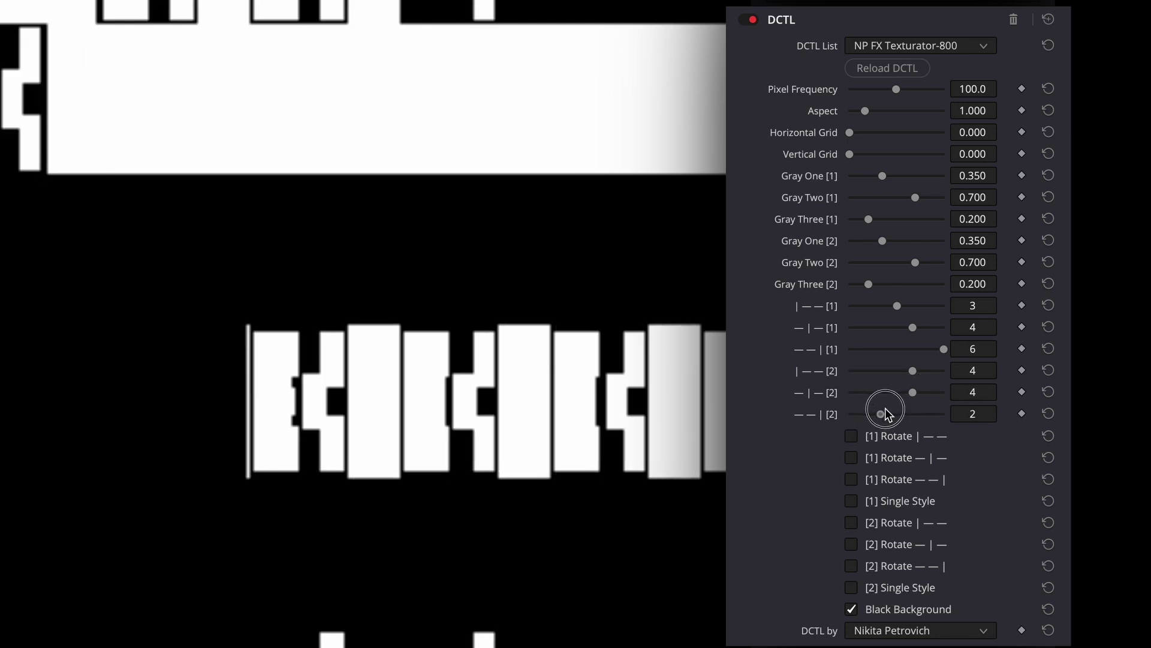
{"action": "left_click", "coordinate": [881, 567]}
{"action": "left_click", "coordinate": [886, 525]}
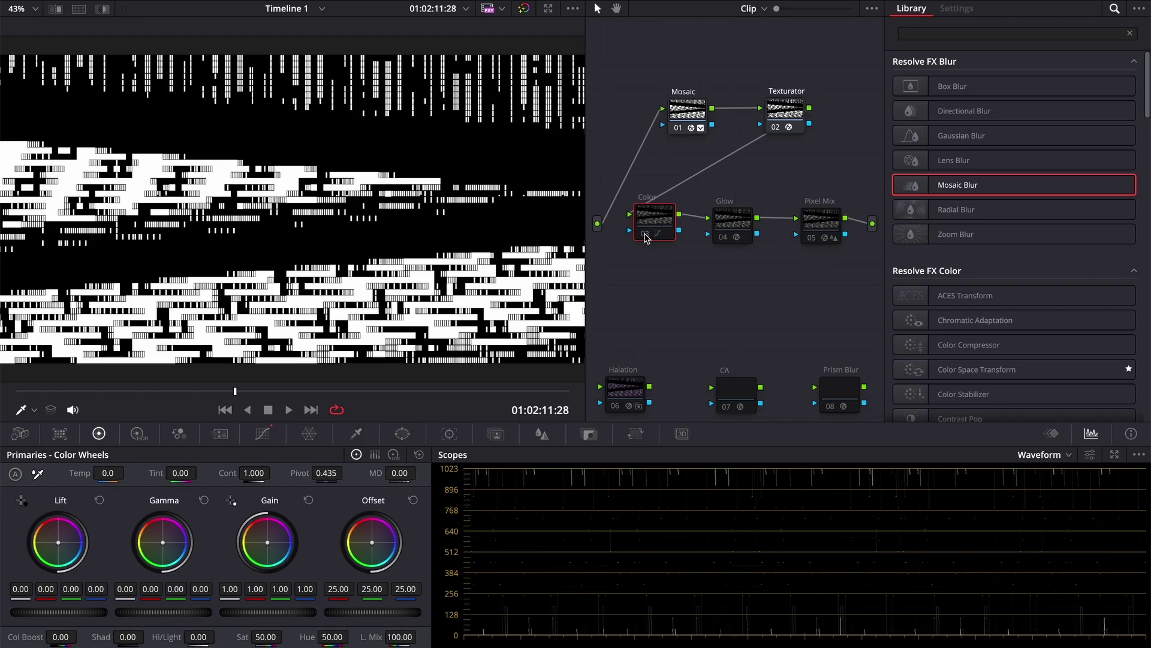
Step: Enable the Color node and the Glow node in the second row of the node graph
{"action": "key", "text": "ctrl+d"}
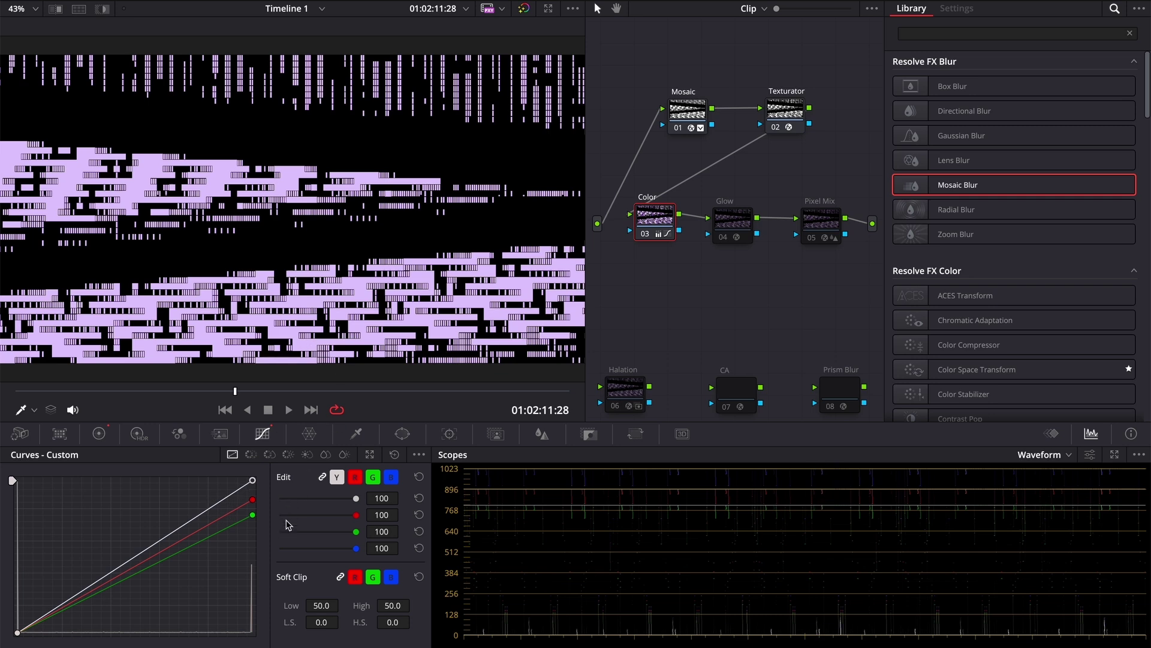
{"action": "left_click", "coordinate": [727, 235]}
{"action": "left_click", "coordinate": [722, 235]}
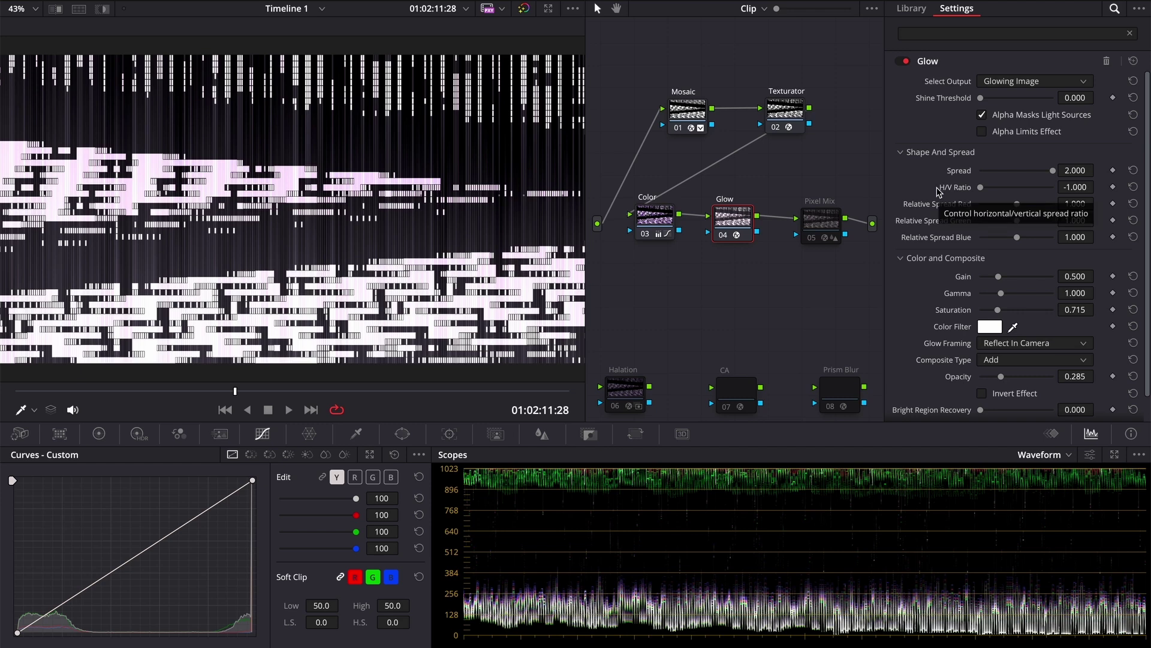
Step: Enable the Pixel Mix node with the NP FX Remix DCTL and set its composite mode to Overlay
{"action": "left_click_drag", "start_coordinate": [825, 227], "coordinate": [804, 243]}
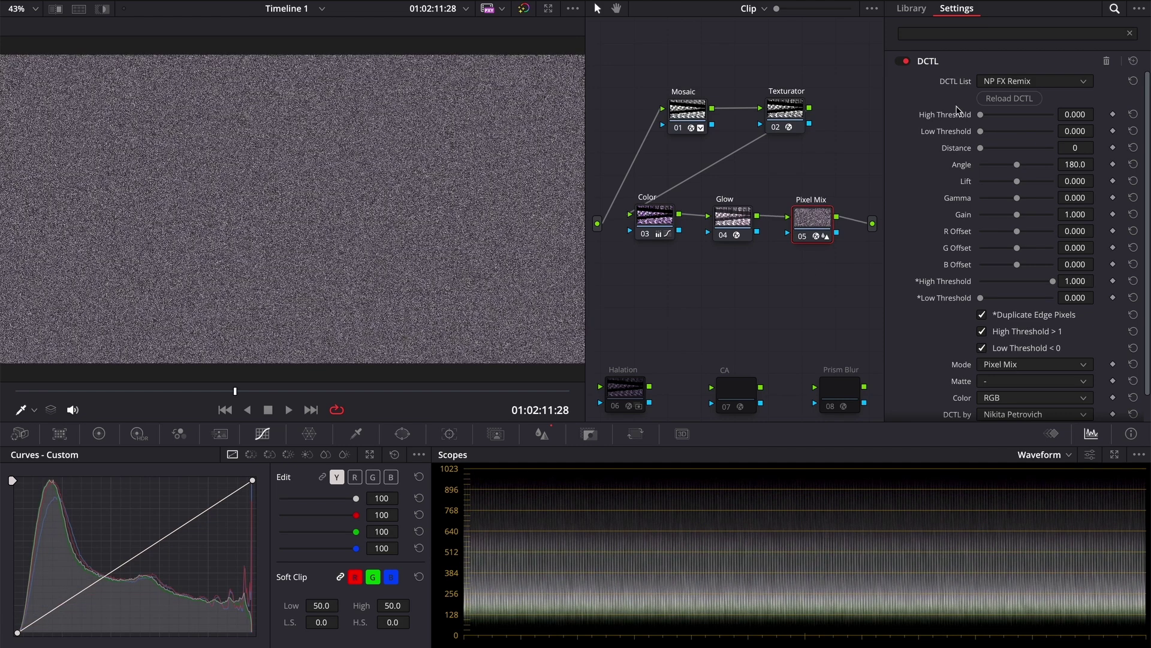
{"action": "scroll", "coordinate": [922, 205], "scroll_direction": "down", "scroll_amount": 1}
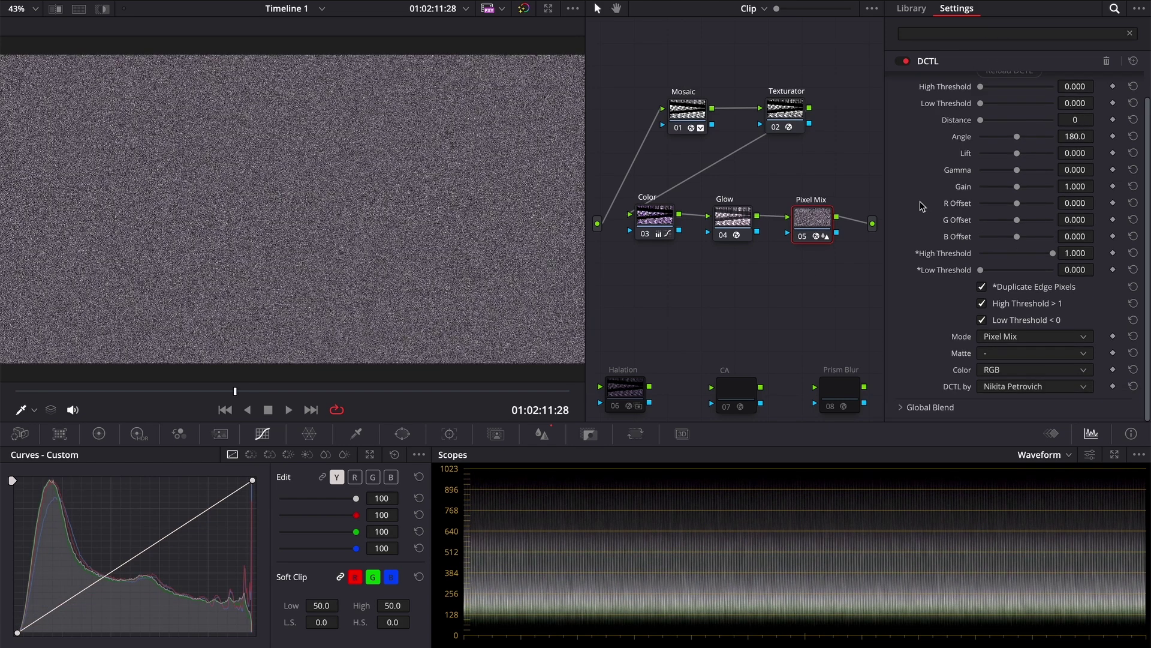
{"action": "right_click", "coordinate": [813, 223]}
{"action": "mouse_move", "coordinate": [862, 476]}
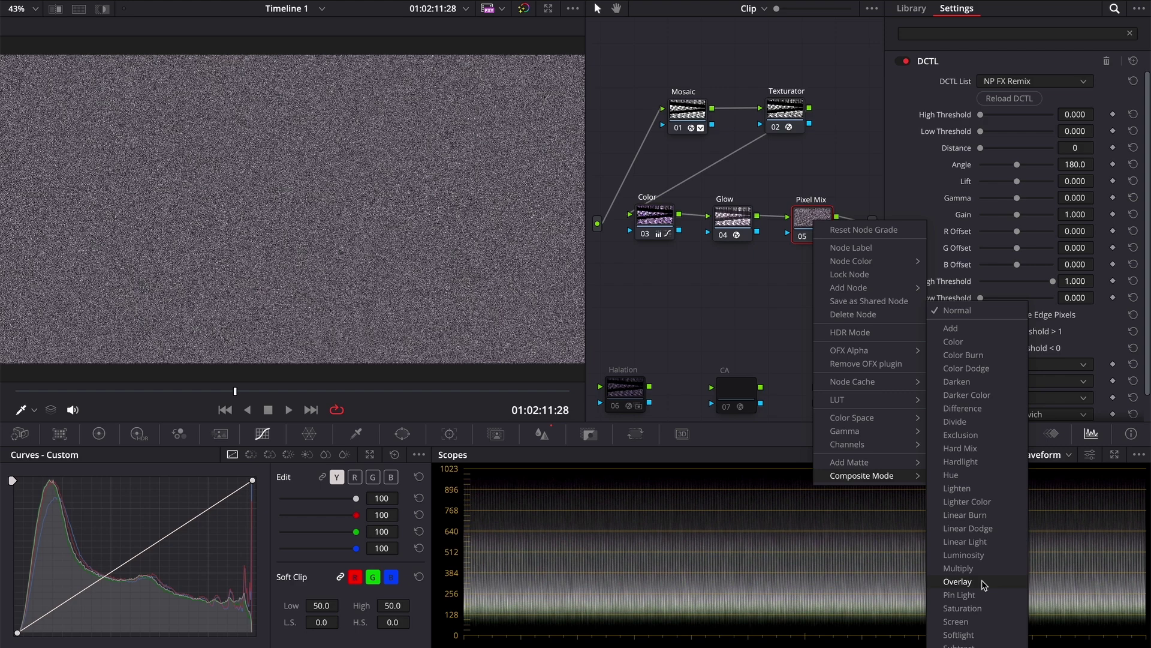
{"action": "left_click", "coordinate": [963, 594]}
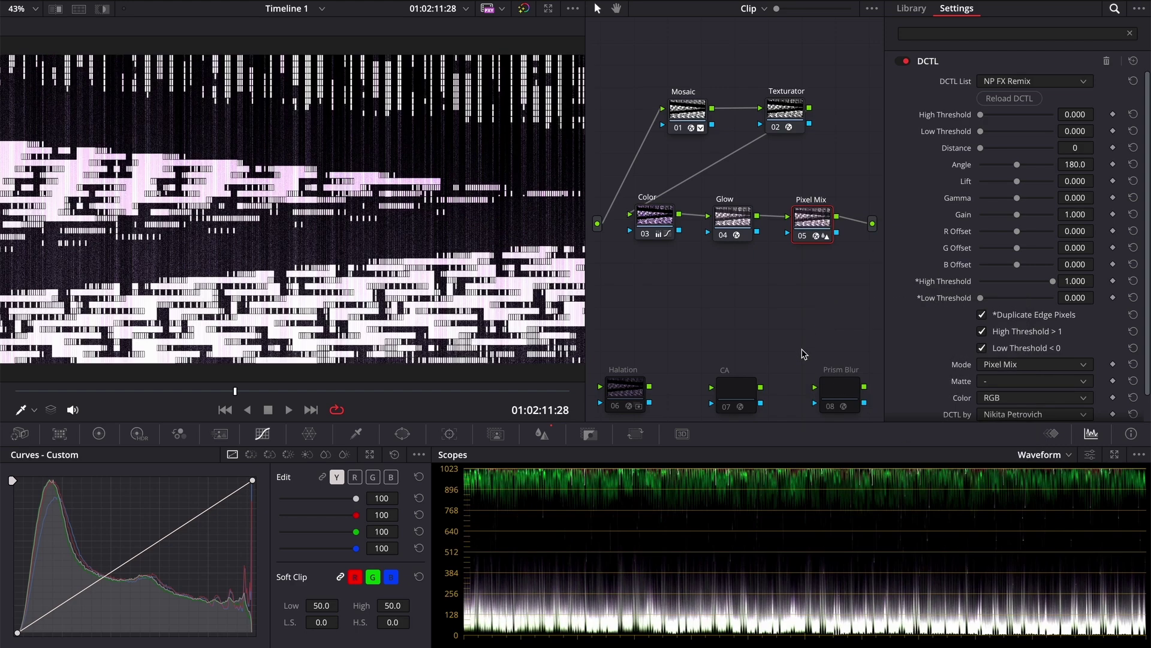
{"action": "scroll", "coordinate": [416, 244], "scroll_direction": "up", "scroll_amount": 5}
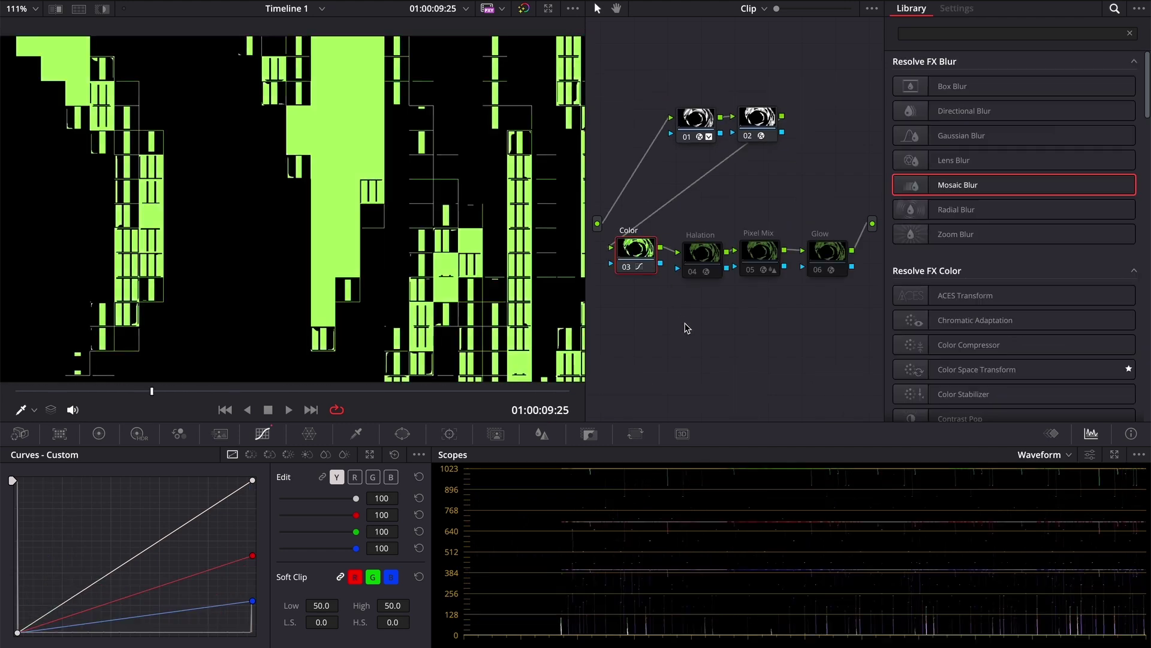
Step: Enable the Halation node on the green clip and show its Secondary Glow settings
{"action": "left_click", "coordinate": [705, 253]}
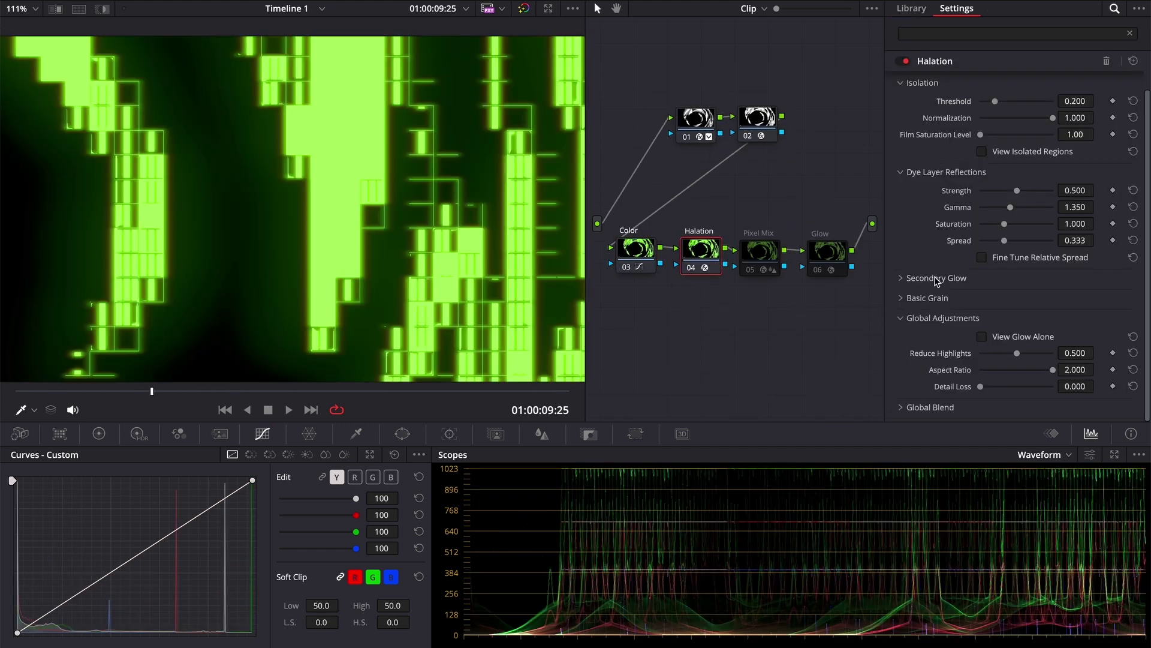
{"action": "left_click", "coordinate": [937, 280]}
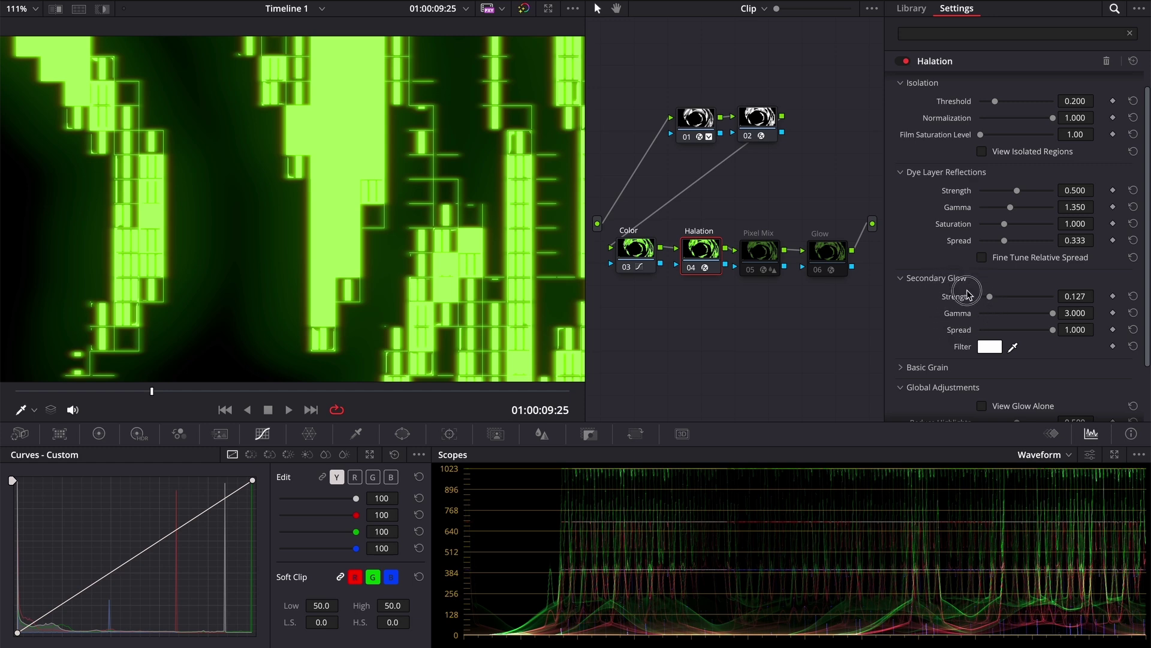
Step: Enable the Pixel Mix and Glow nodes following Halation on the green clip
{"action": "left_click", "coordinate": [759, 252]}
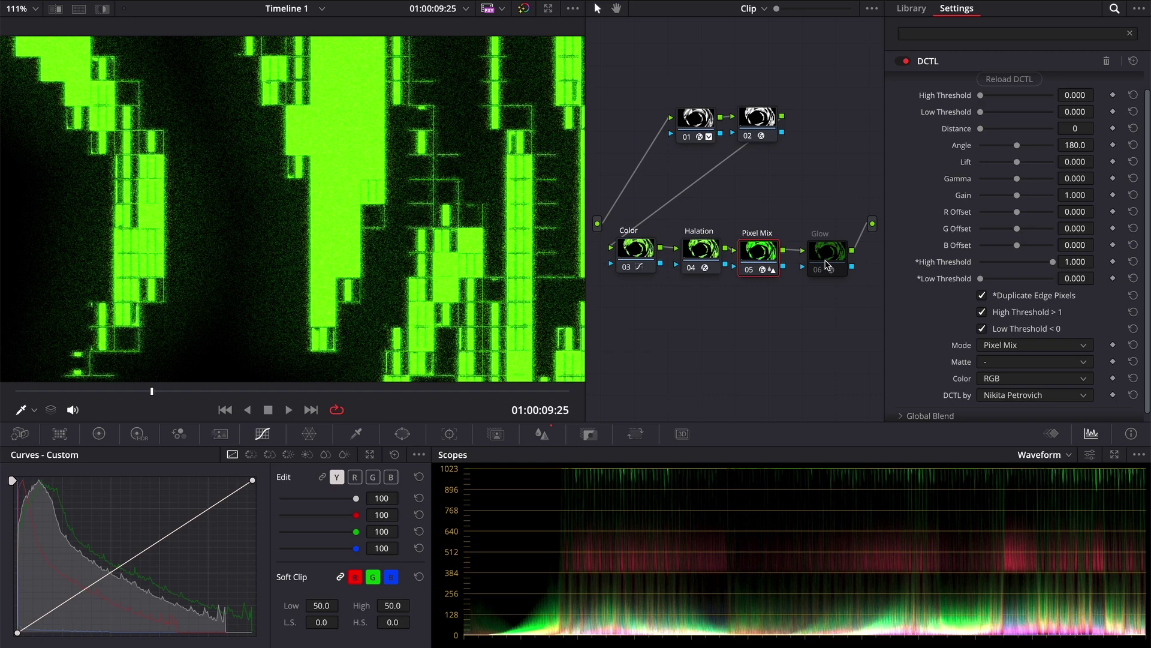
{"action": "left_click", "coordinate": [826, 265]}
{"action": "key", "text": "ctrl+d"}
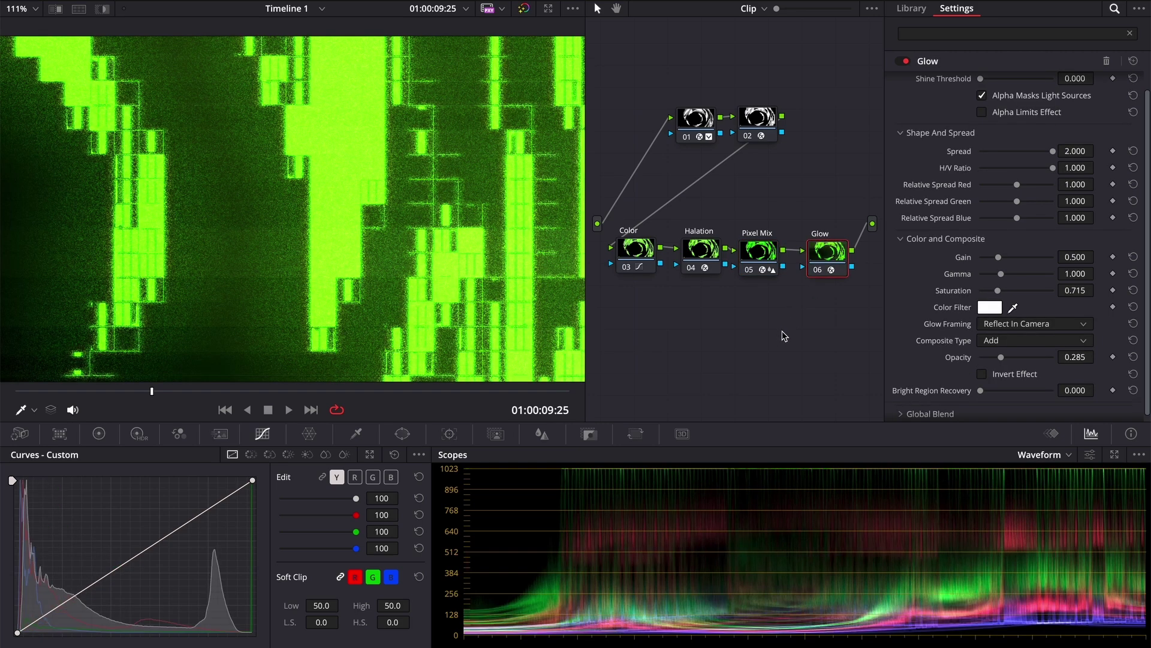
Step: Add node 07 after Glow, search the effects for "chro" and apply Chromatic Aberration Removal to the node
{"action": "key", "text": "alt+f"}
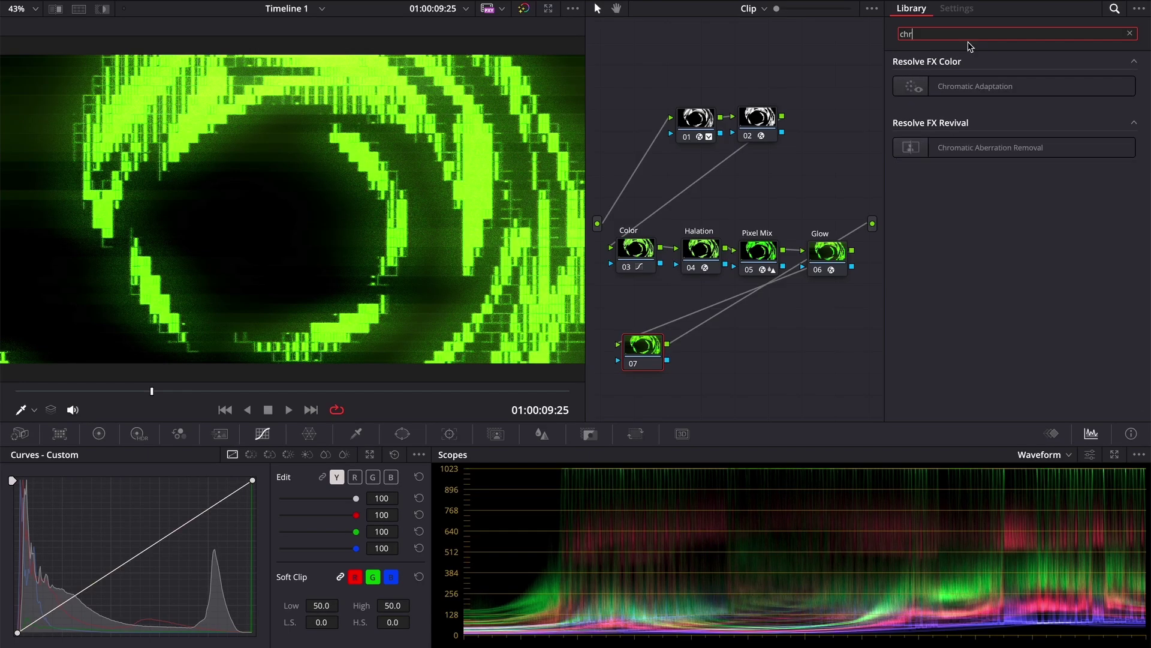
{"action": "type", "text": "o"}
{"action": "left_click_drag", "start_coordinate": [960, 147], "coordinate": [645, 348]}
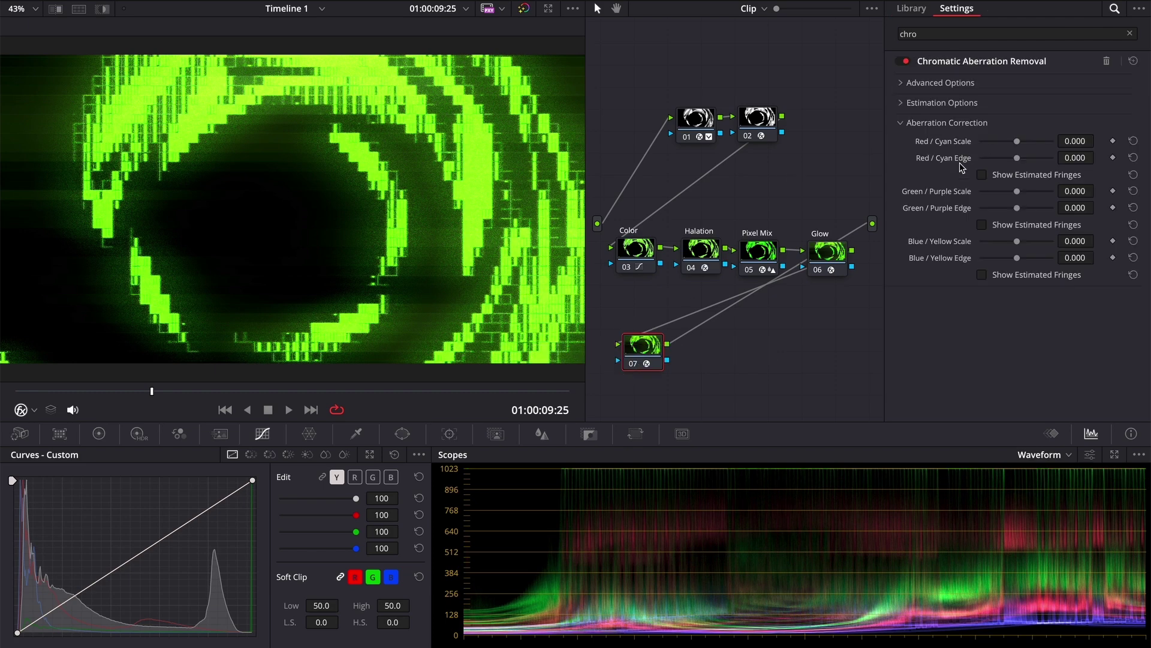
Step: Set all Chromatic Aberration Removal scale and edge values to -1.000 and turn on Stronger Correction
{"action": "left_click_drag", "start_coordinate": [1017, 141], "coordinate": [902, 205]}
{"action": "left_click_drag", "start_coordinate": [1017, 191], "coordinate": [942, 211]}
{"action": "left_click_drag", "start_coordinate": [1017, 241], "coordinate": [944, 278]}
{"action": "left_click", "coordinate": [940, 82]}
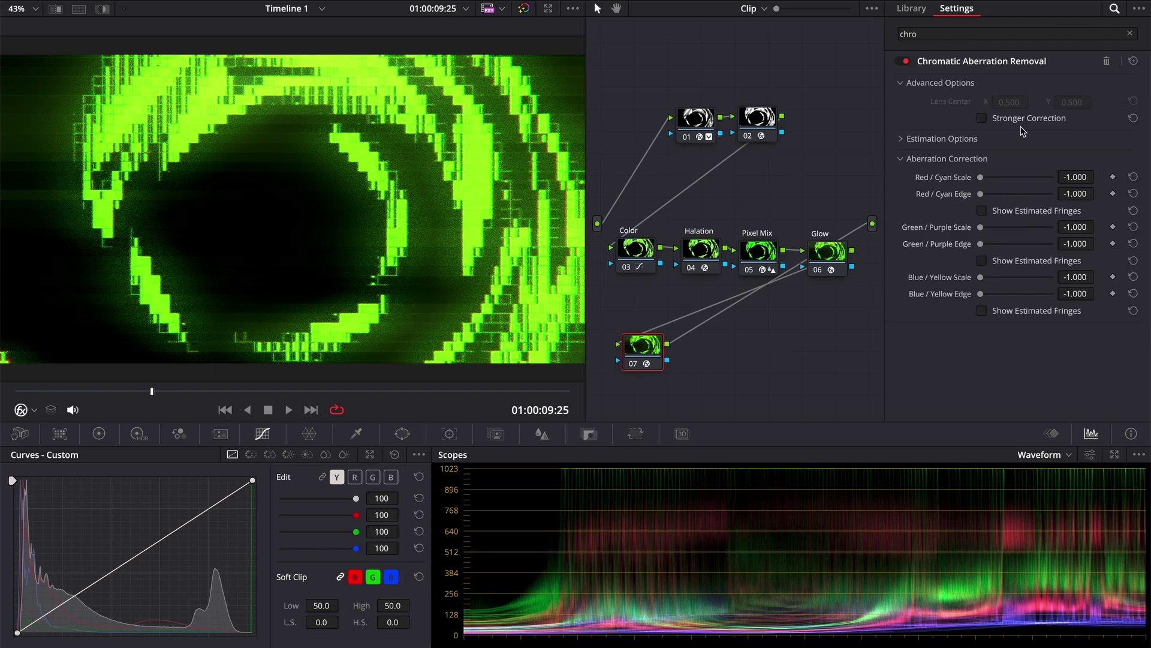
{"action": "left_click", "coordinate": [1001, 120]}
{"action": "left_click_drag", "start_coordinate": [1005, 176], "coordinate": [980, 283]}
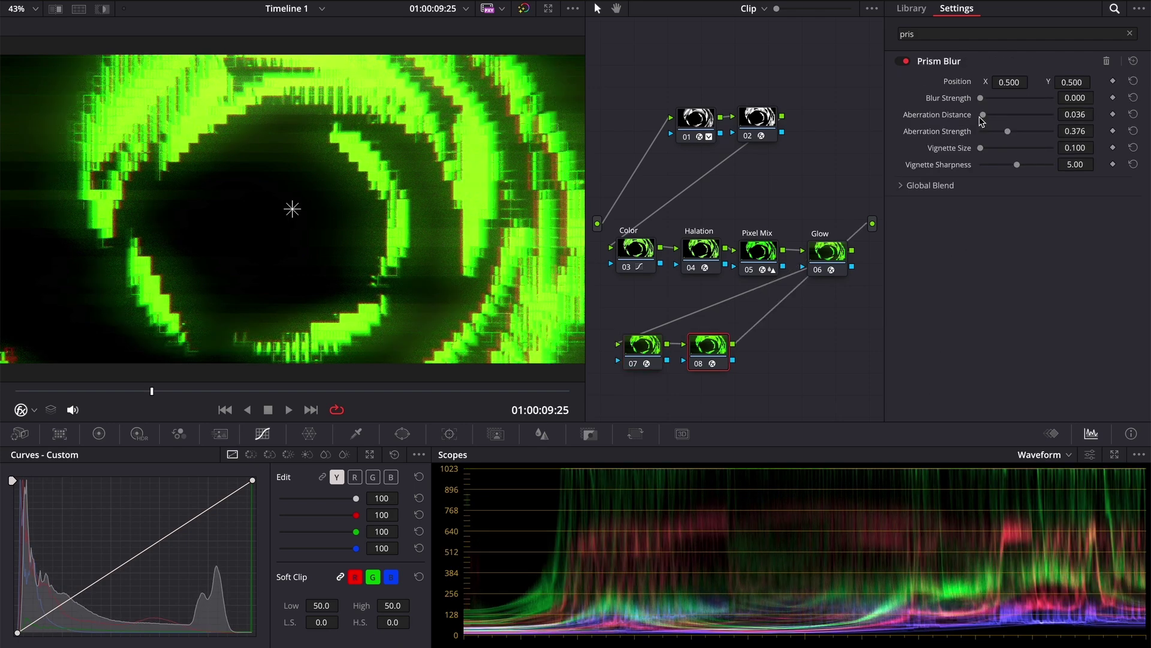
Step: Add Prism Blur on node 08 with an Aberration Distance of 0.036
{"action": "left_click_drag", "start_coordinate": [986, 115], "coordinate": [984, 122]}
Step: Try other node orders by swapping Halation with Pixel Mix, Halation with Glow, and Color with Halation
{"action": "left_click_drag", "start_coordinate": [766, 255], "coordinate": [702, 252]}
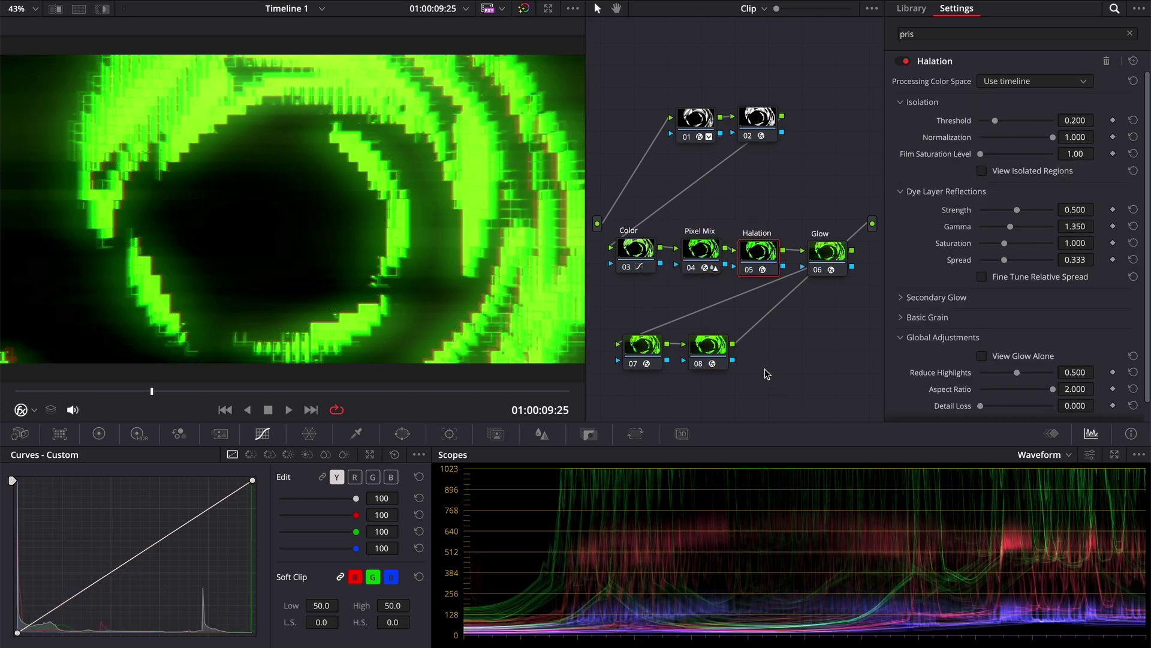
{"action": "key", "text": "ctrl+shift+bracketright"}
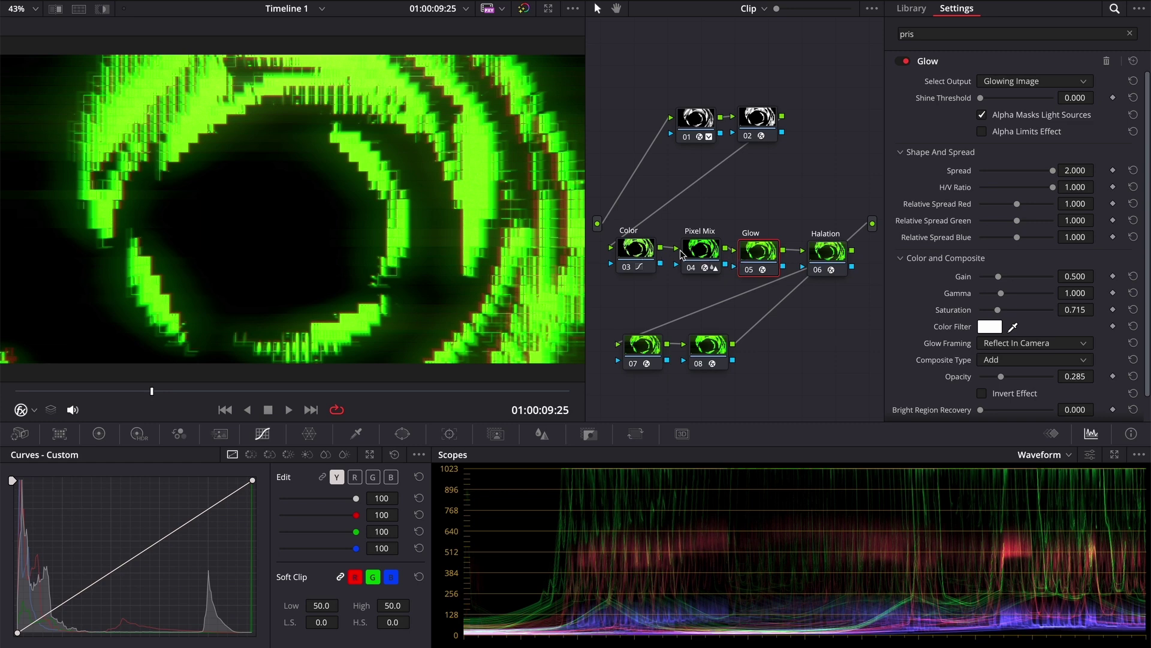
{"action": "left_click_drag", "start_coordinate": [636, 248], "coordinate": [835, 262]}
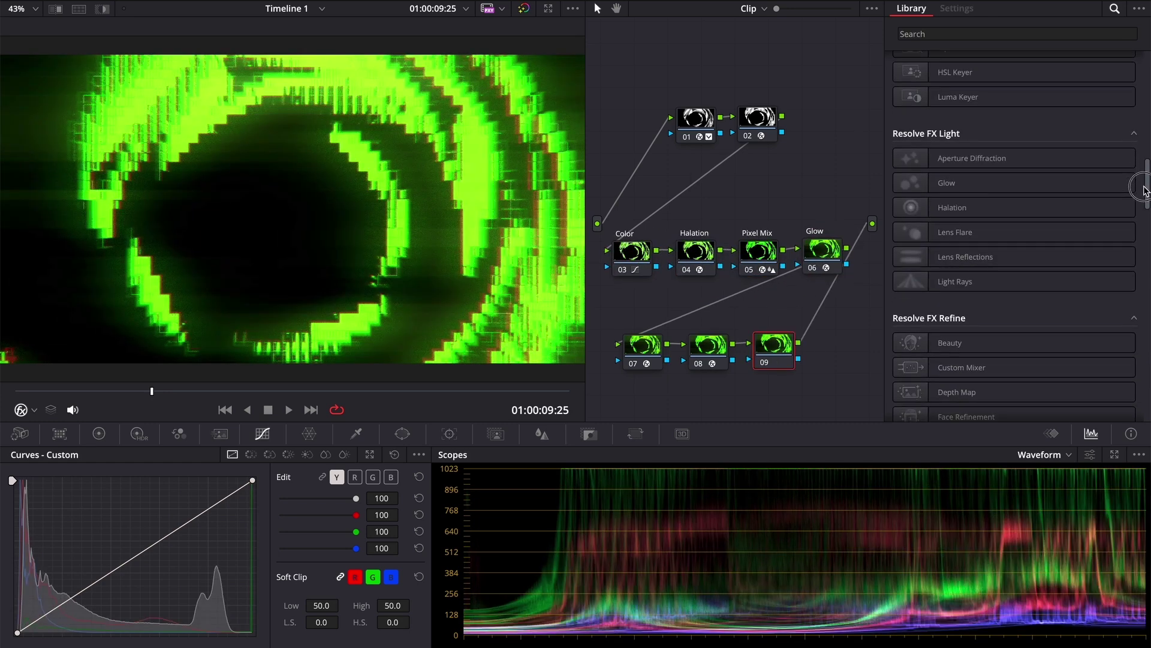
Step: Try the Watercolor effect from Resolve FX Stylize on node 09
{"action": "scroll", "coordinate": [1133, 240], "scroll_direction": "down", "scroll_amount": 10}
{"action": "scroll", "coordinate": [1133, 264], "scroll_direction": "down", "scroll_amount": 7}
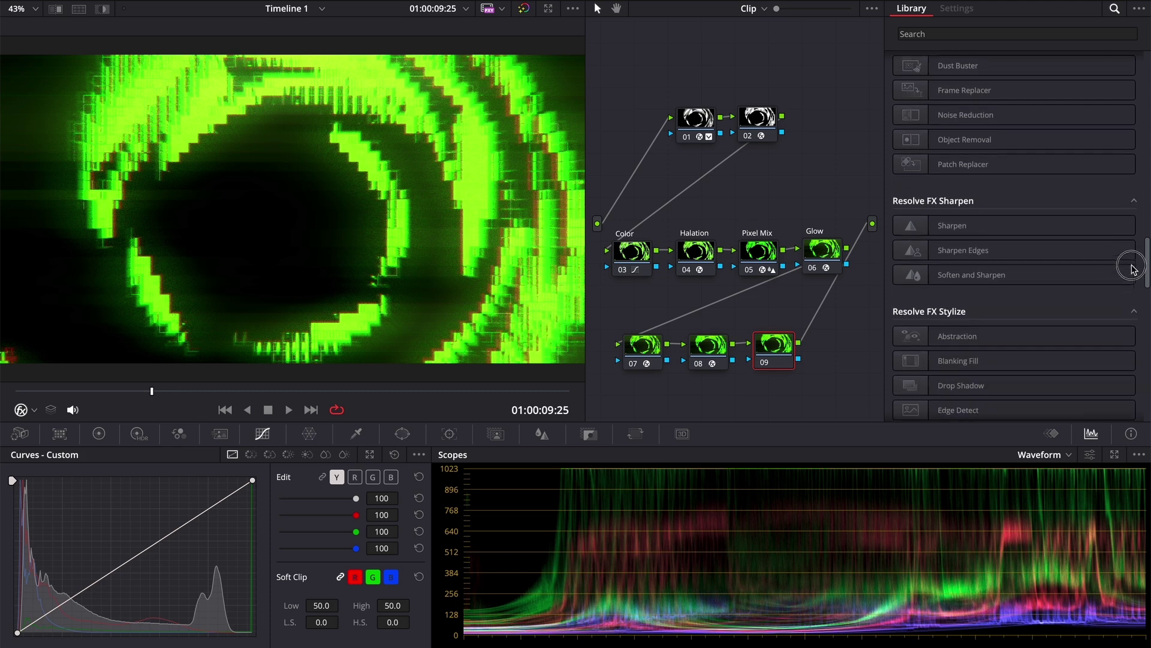
{"action": "scroll", "coordinate": [1130, 294], "scroll_direction": "down", "scroll_amount": 4}
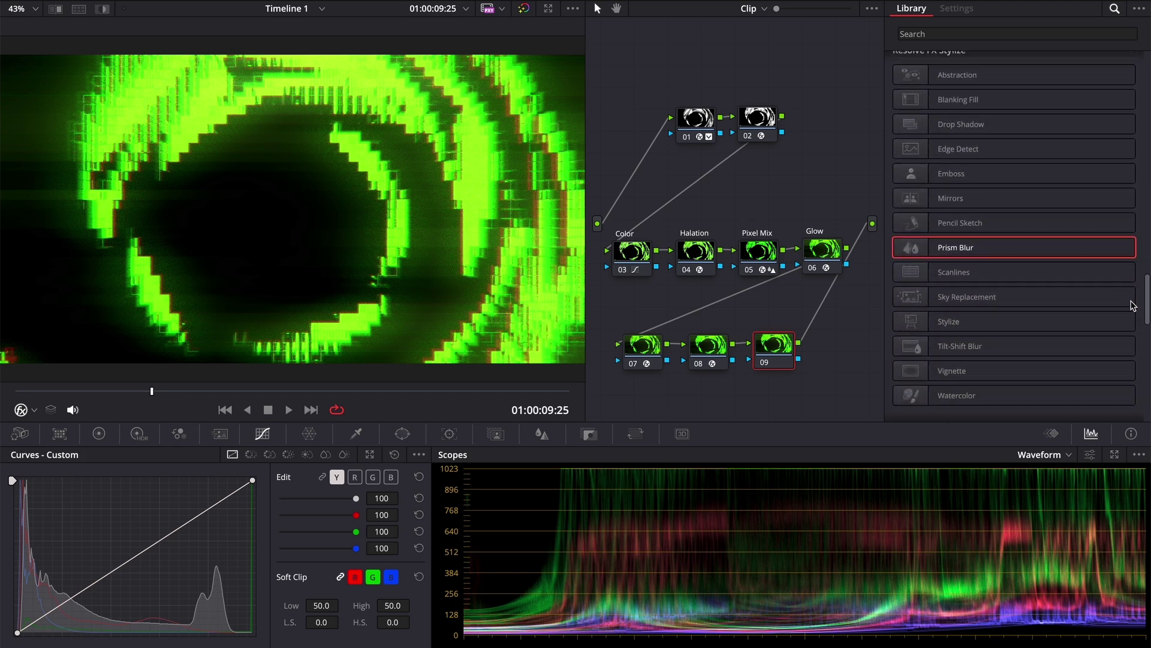
{"action": "left_click_drag", "start_coordinate": [982, 390], "coordinate": [775, 351]}
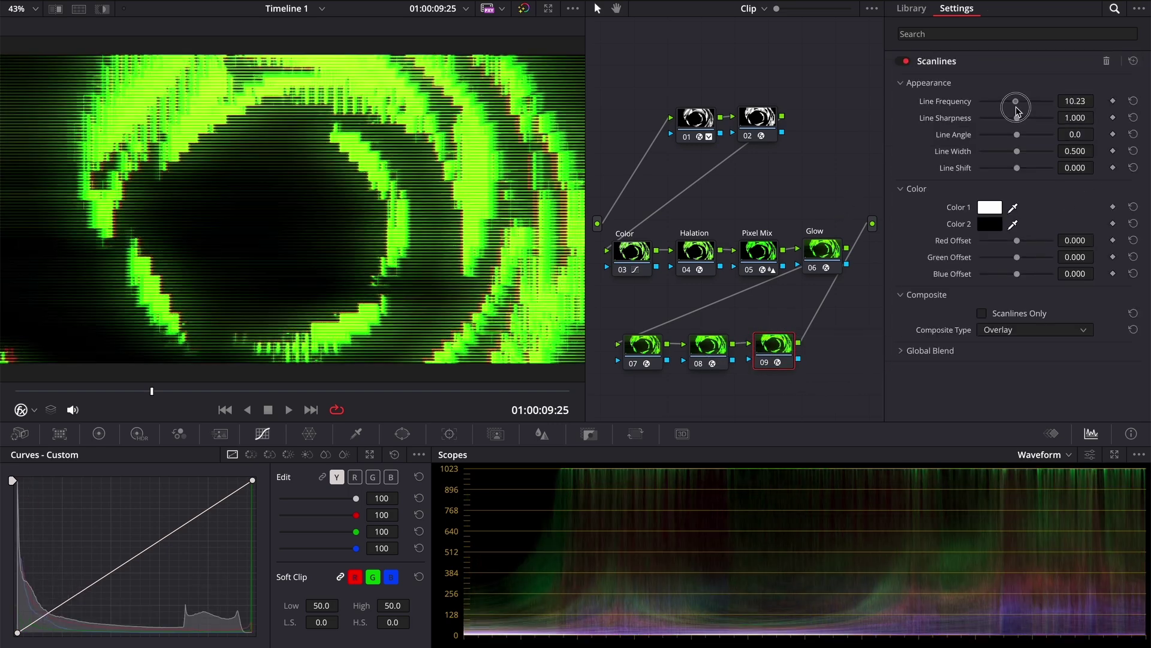
{"action": "left_click_drag", "start_coordinate": [1016, 108], "coordinate": [1043, 114]}
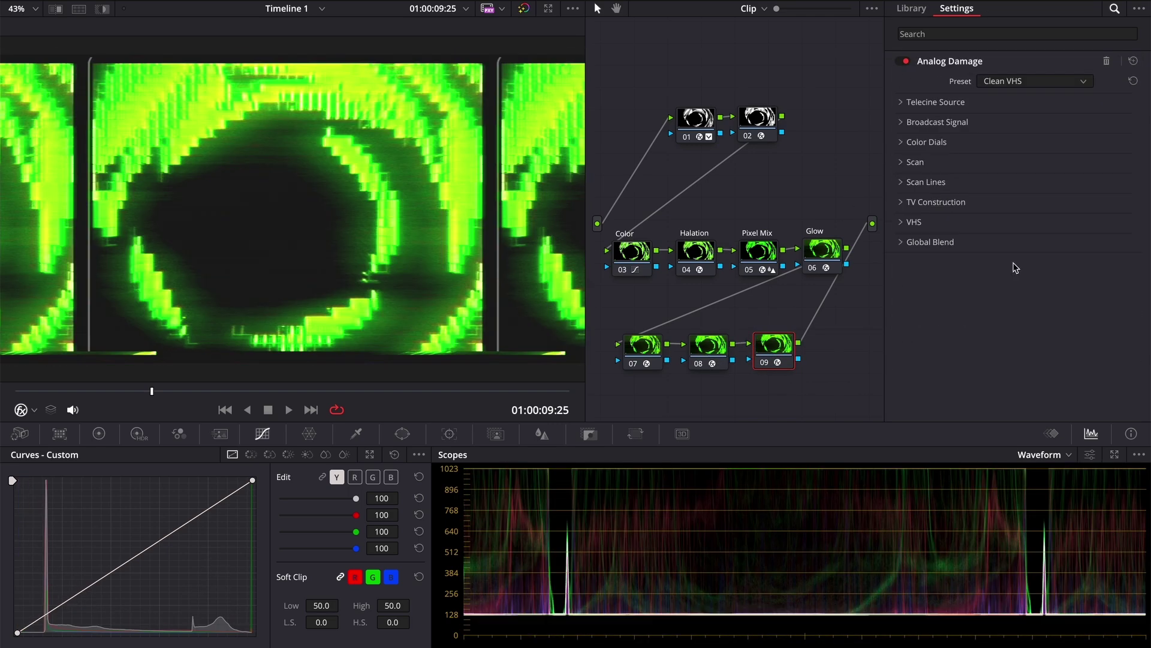